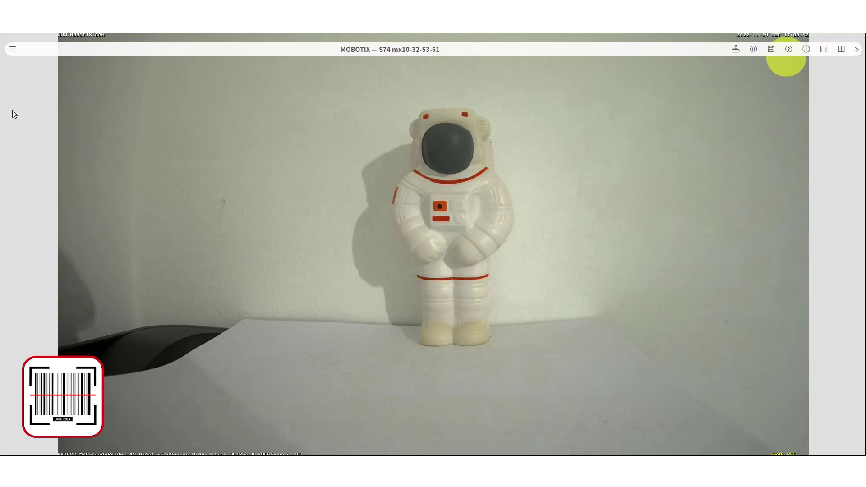
# Step: Go to Certified App Settings in the Setup Menu, then switch on and apply Arming Active
pyautogui.click(12, 50)
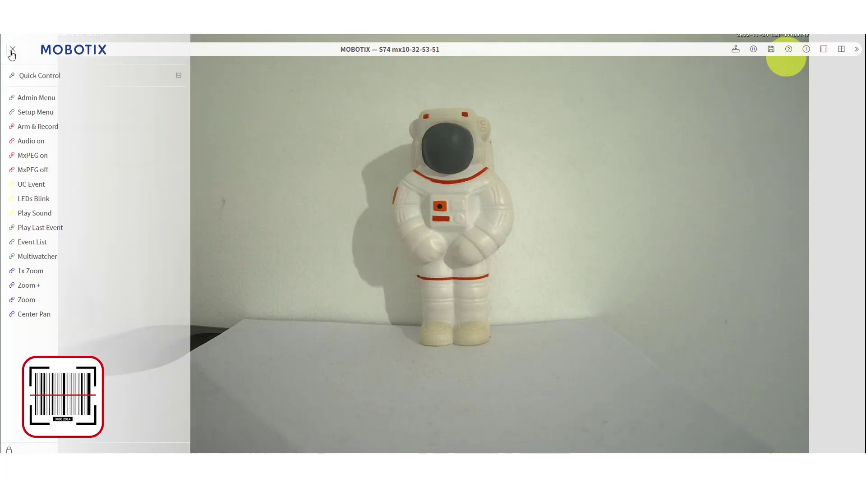
pyautogui.click(34, 116)
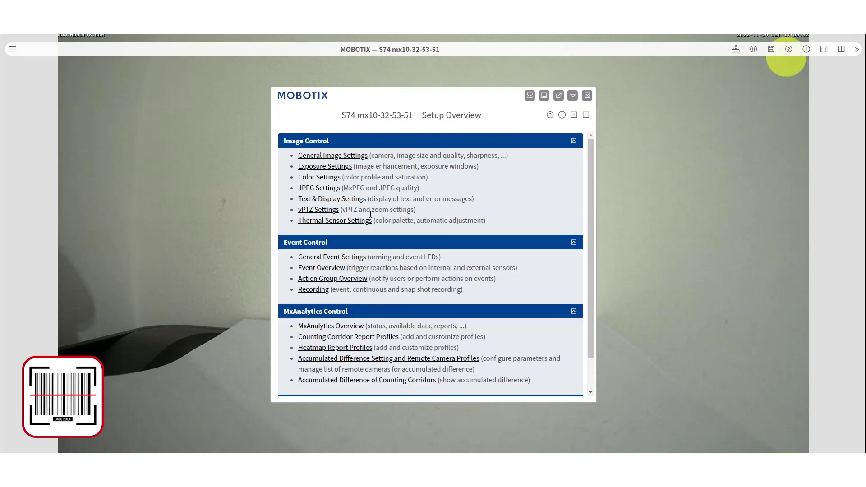
pyautogui.scroll(-2, 378, 219)
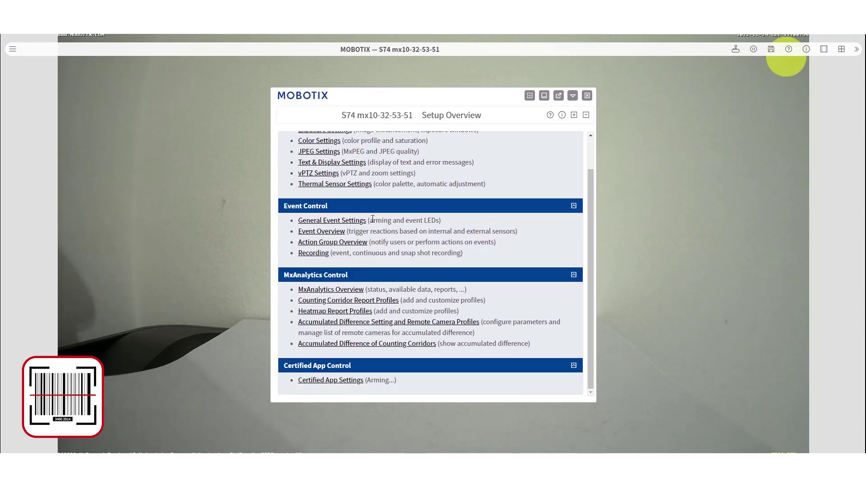
pyautogui.click(326, 381)
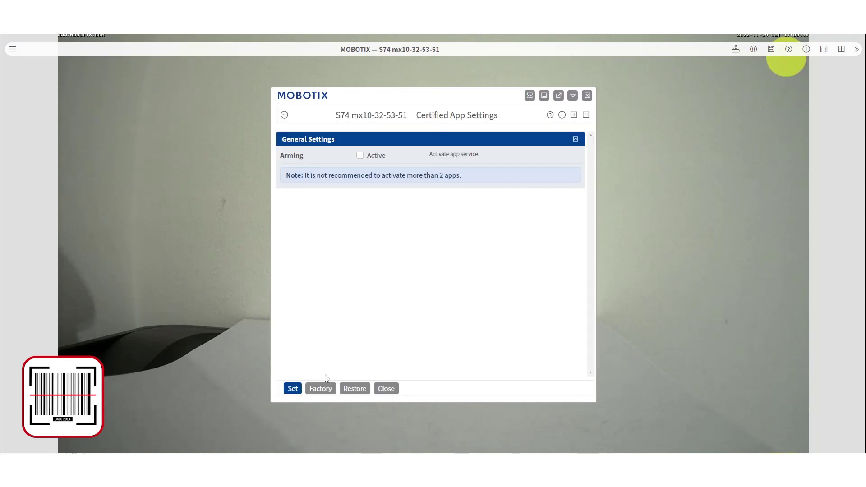
pyautogui.click(360, 156)
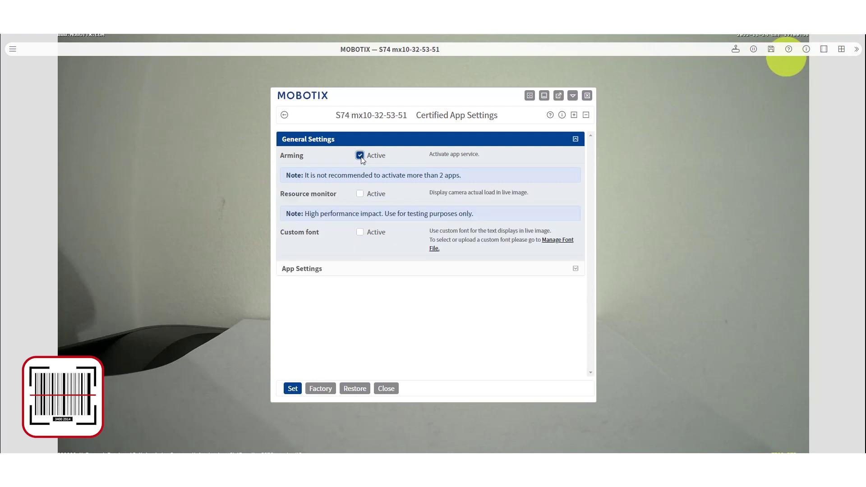
pyautogui.click(293, 390)
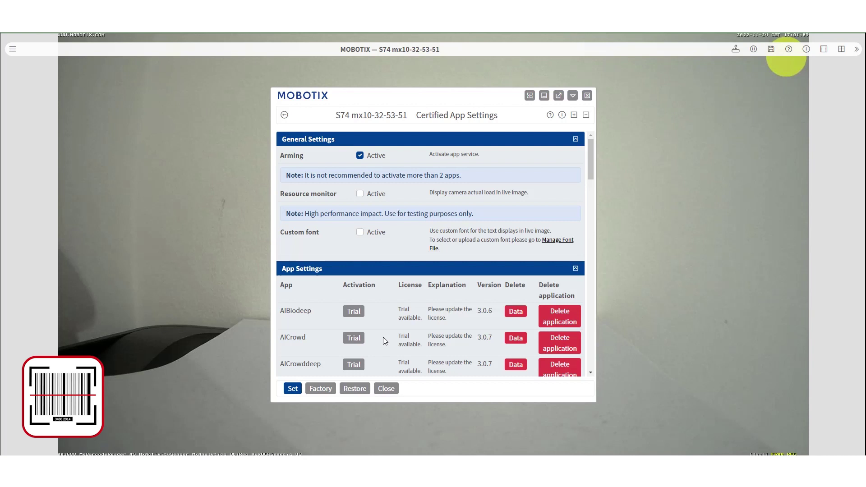
# Step: Activate and apply the Mobotix Barcode Reader app, bringing up its Last detected codes panel
pyautogui.scroll(-3, 384, 338)
pyautogui.scroll(-15, 384, 341)
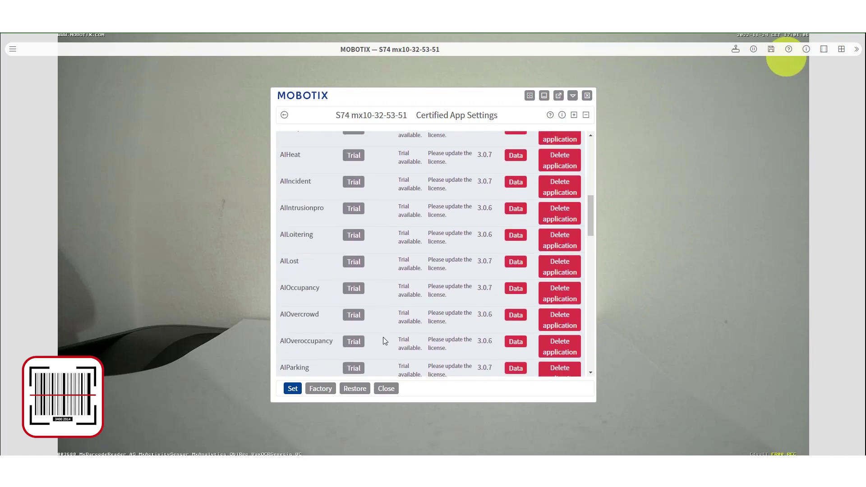
pyautogui.scroll(-12, 383, 341)
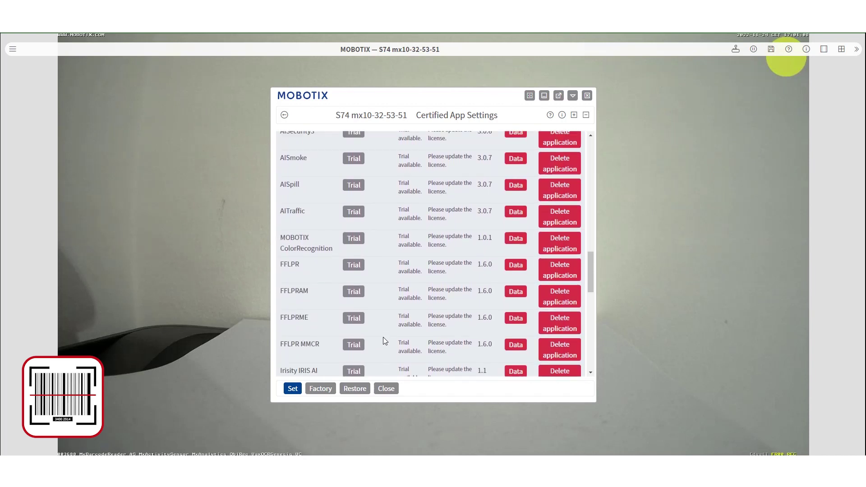
pyautogui.scroll(-7, 383, 337)
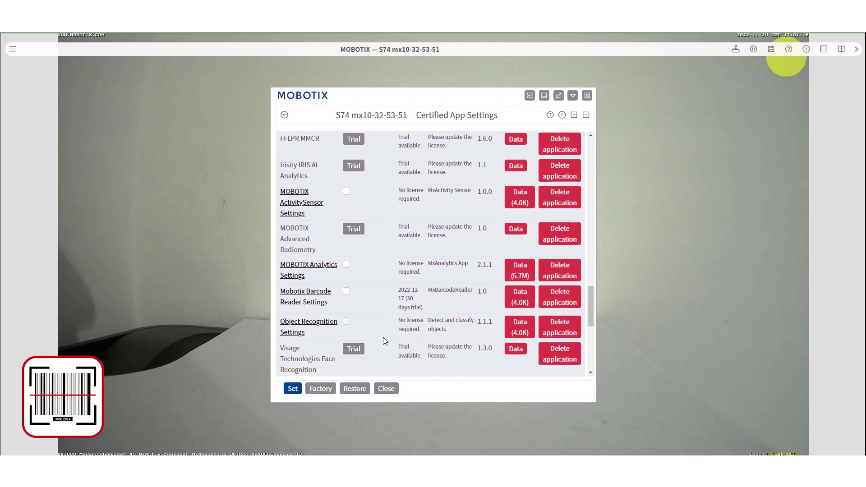
pyautogui.scroll(-1, 383, 337)
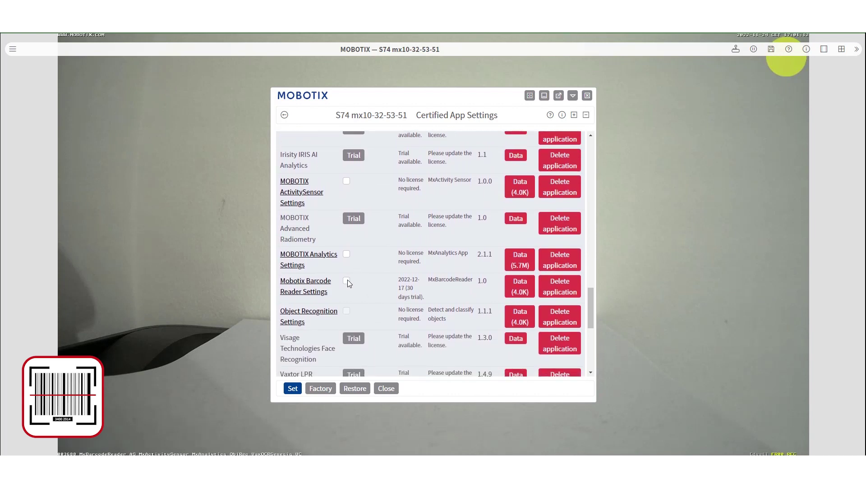
pyautogui.click(292, 390)
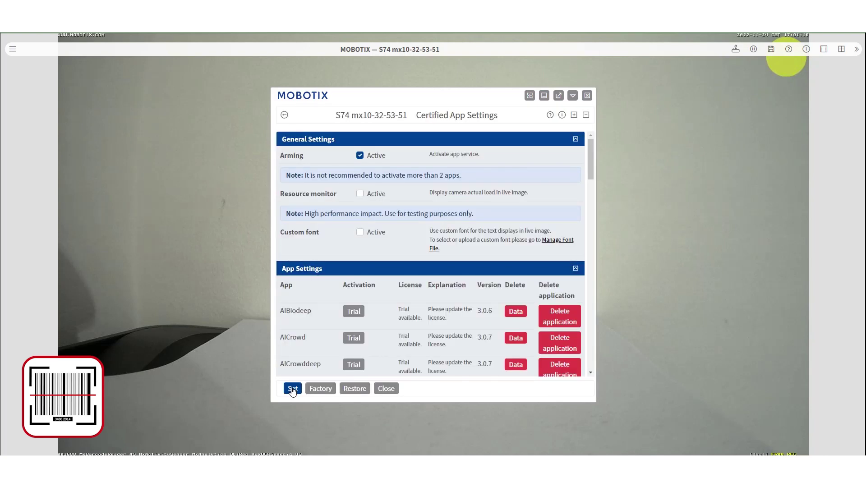
pyautogui.scroll(-10, 388, 308)
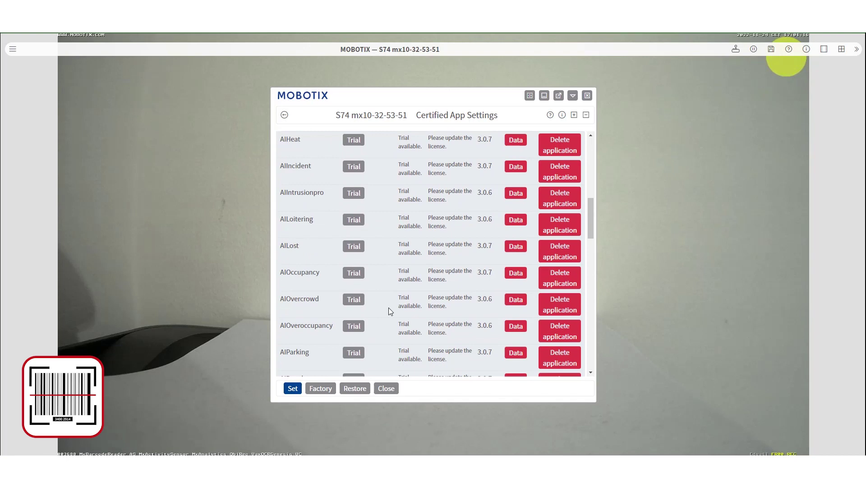
pyautogui.scroll(-10, 388, 307)
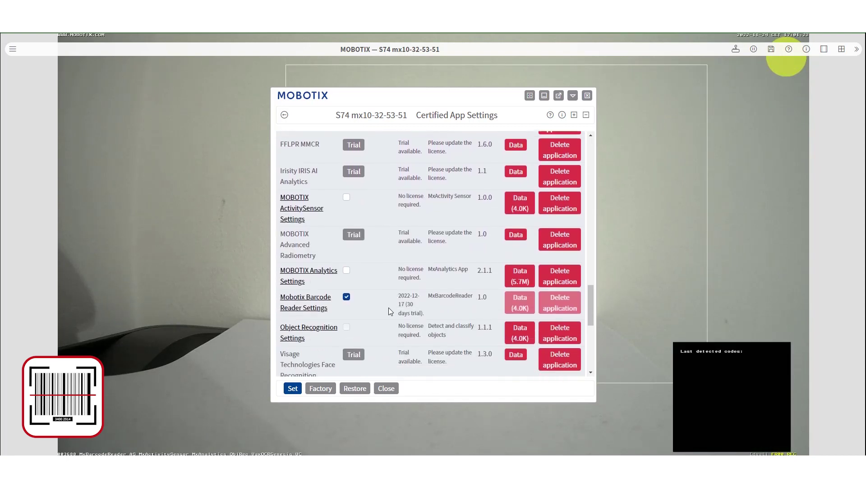
pyautogui.scroll(-5, 388, 308)
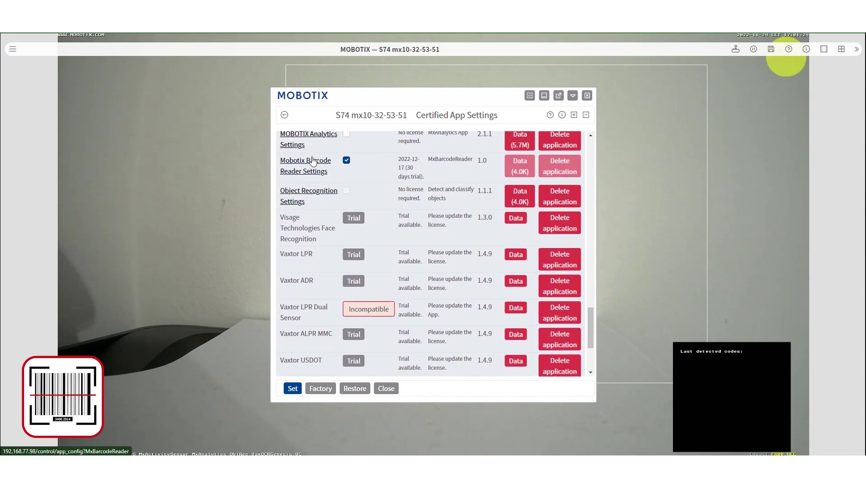
# Step: Open the Mobotix Barcode Reader settings and raise the number of expected codes from 1 to 3
pyautogui.click(313, 161)
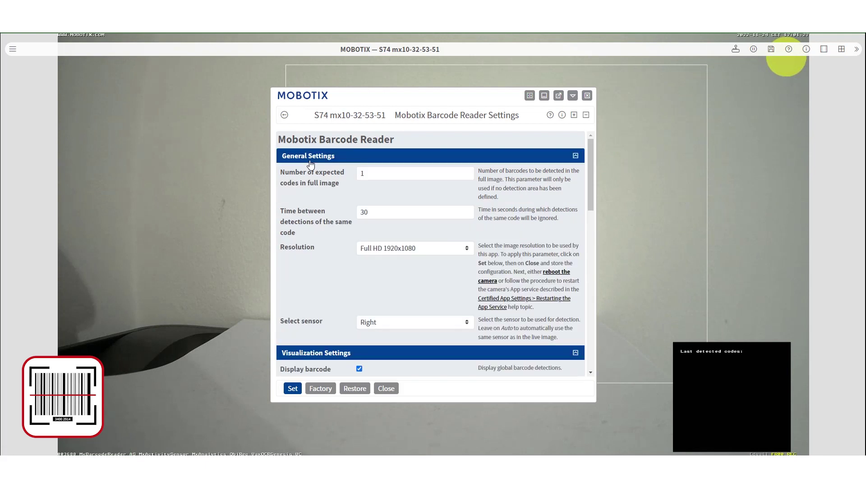
pyautogui.click(372, 174)
pyautogui.click(467, 171)
pyautogui.click(467, 171)
# Step: Scroll to Detection Area Settings, showing the area at 388×165 sized 718×724
pyautogui.scroll(-2, 386, 324)
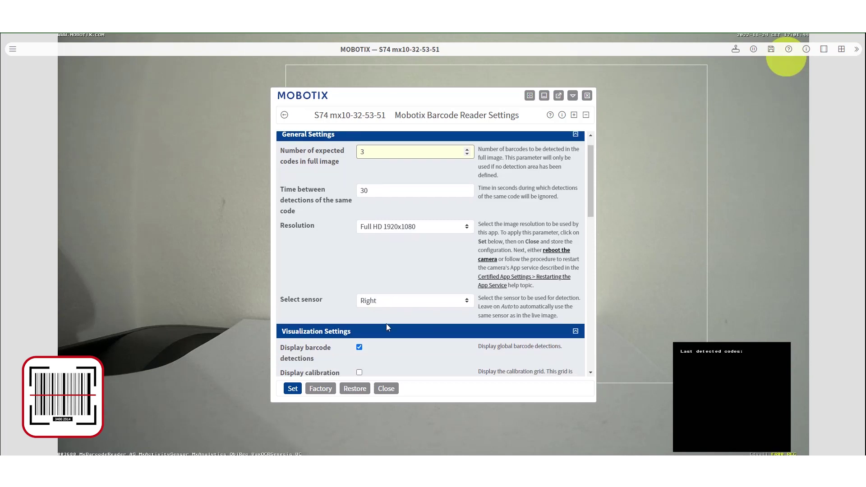
pyautogui.scroll(-1, 386, 323)
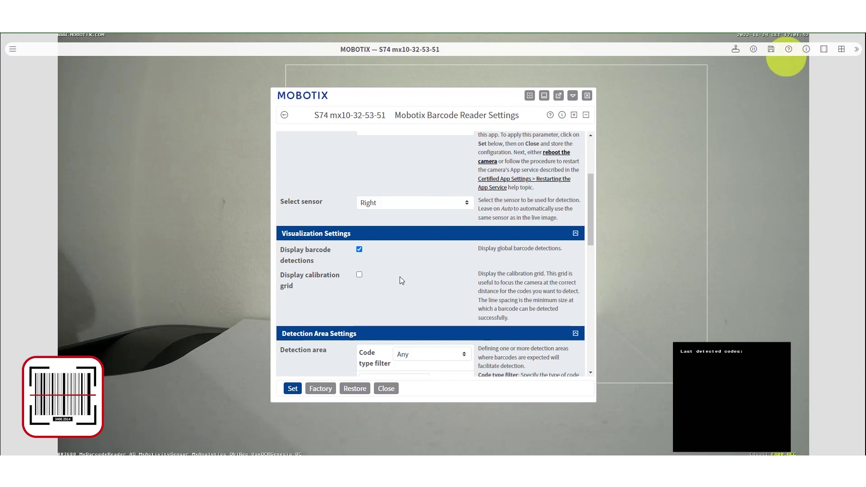
pyautogui.scroll(-3, 402, 280)
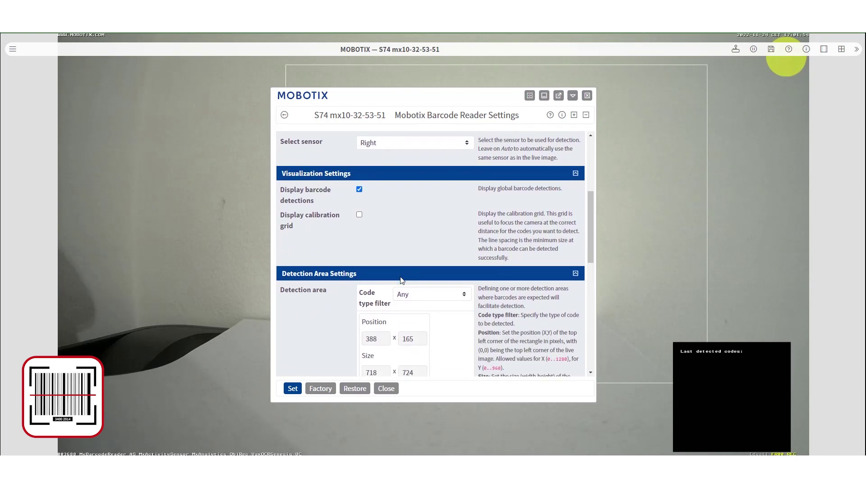
pyautogui.scroll(-4, 401, 279)
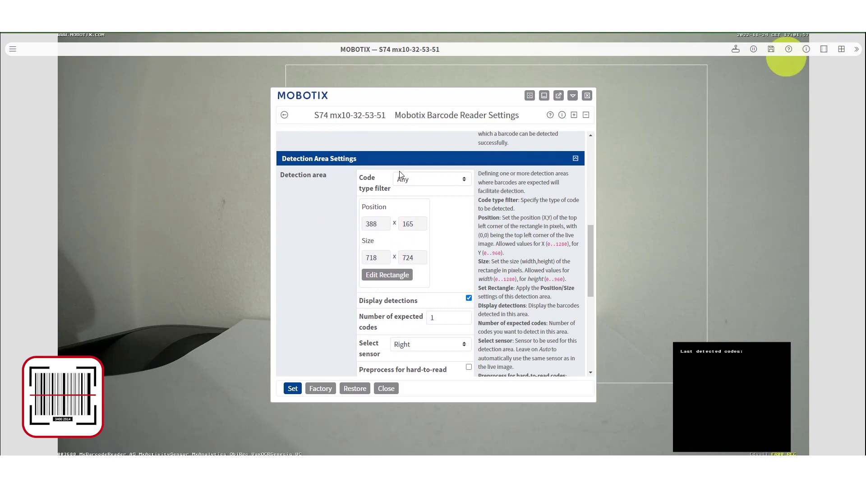
pyautogui.click(434, 184)
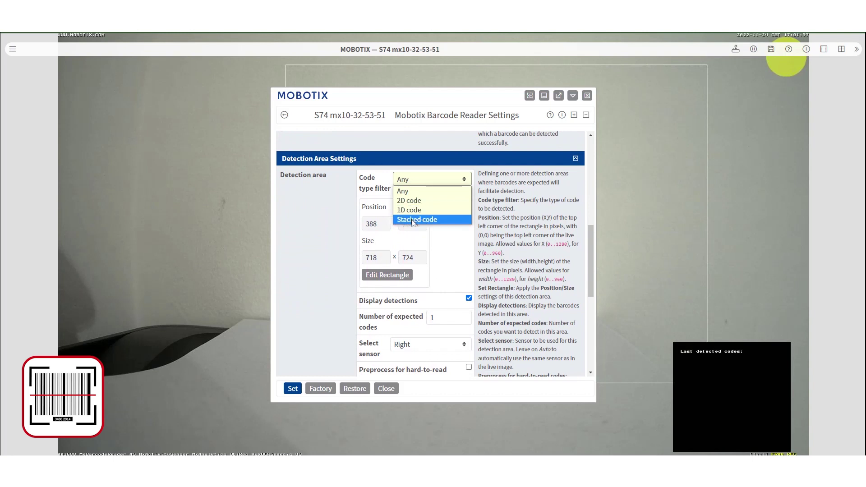
pyautogui.click(451, 179)
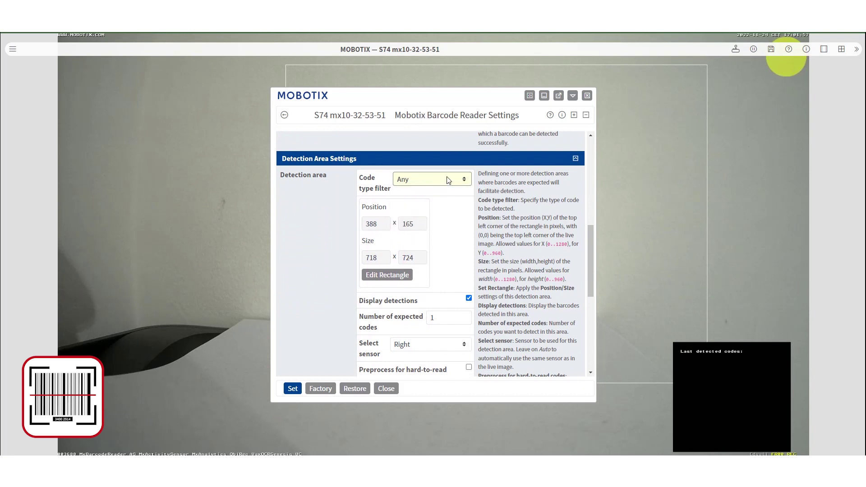
pyautogui.scroll(-1, 446, 180)
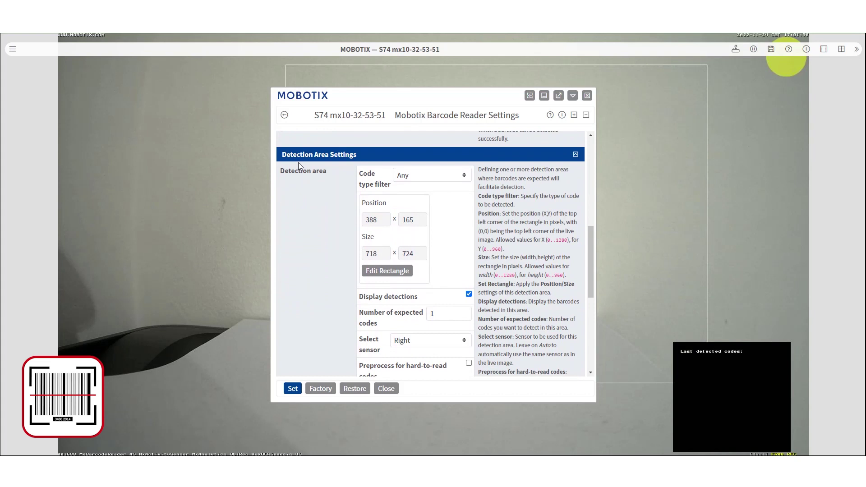
# Step: Delete the old detection rectangle and draw a larger one at 294×102, size 898×818
pyautogui.click(399, 270)
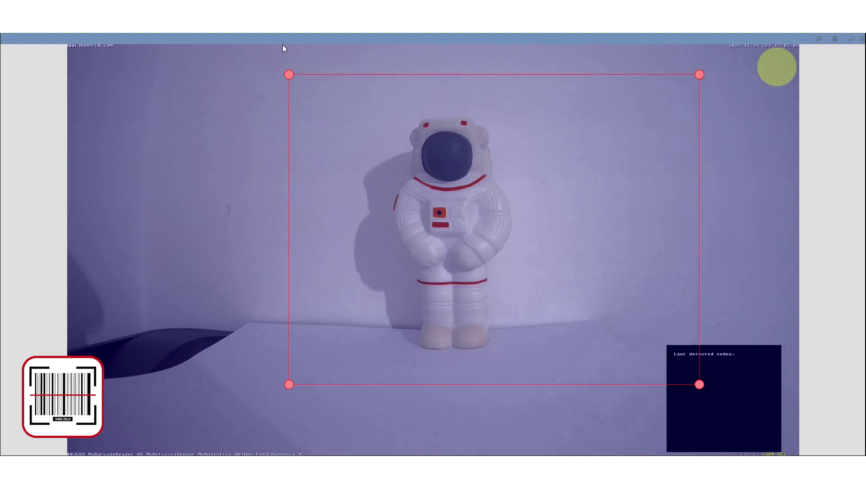
pyautogui.click(835, 39)
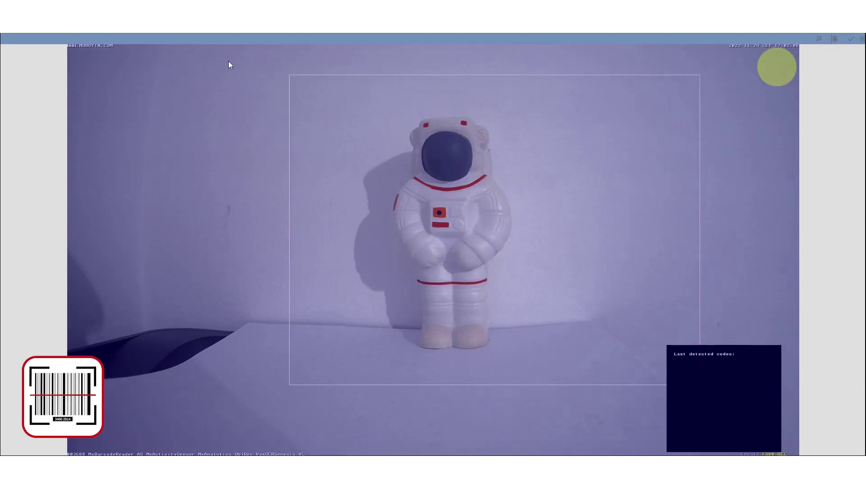
pyautogui.moveTo(235, 61); pyautogui.dragTo(748, 411)
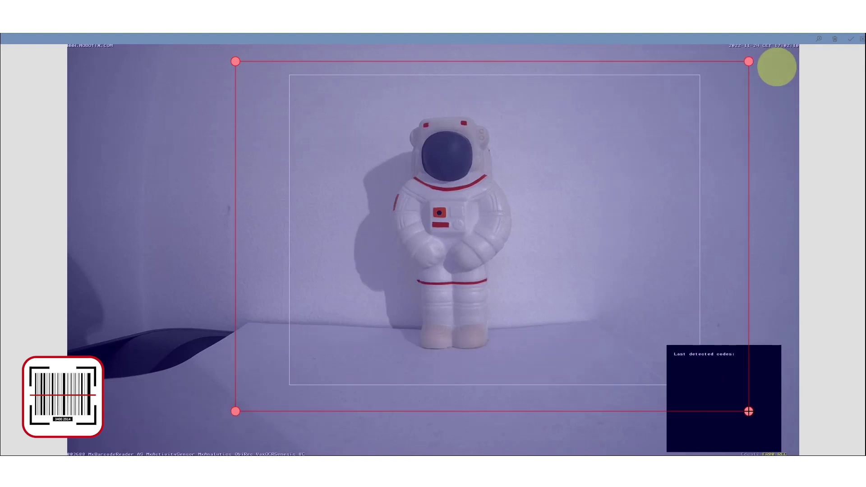
pyautogui.click(851, 40)
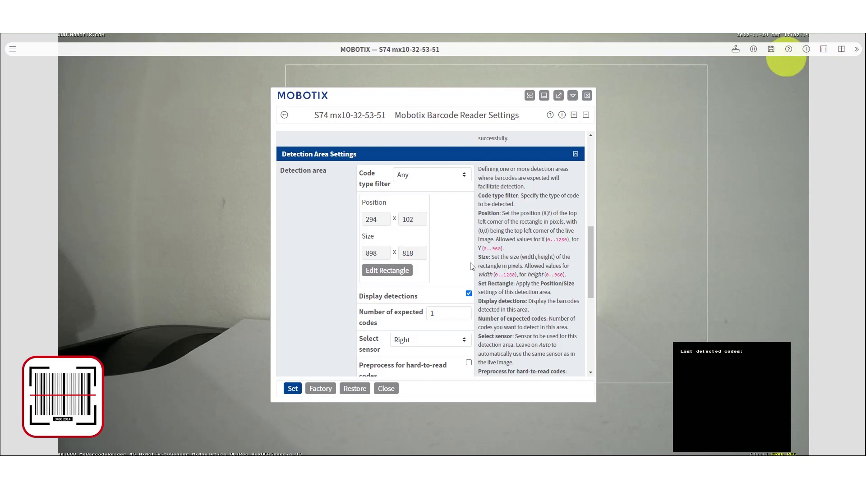
# Step: Set the detection area's expected codes to 0 and keep the Right sensor selected
pyautogui.click(465, 311)
pyautogui.click(464, 311)
pyautogui.scroll(-5, 465, 311)
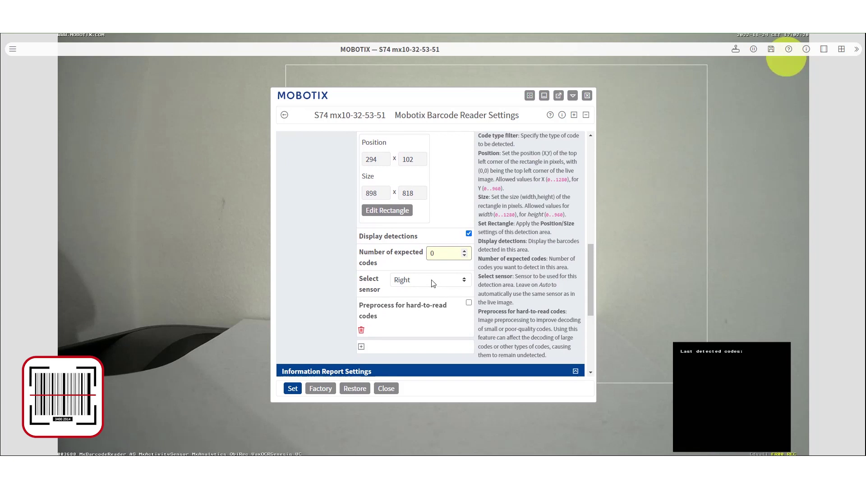
pyautogui.click(431, 281)
pyautogui.click(431, 280)
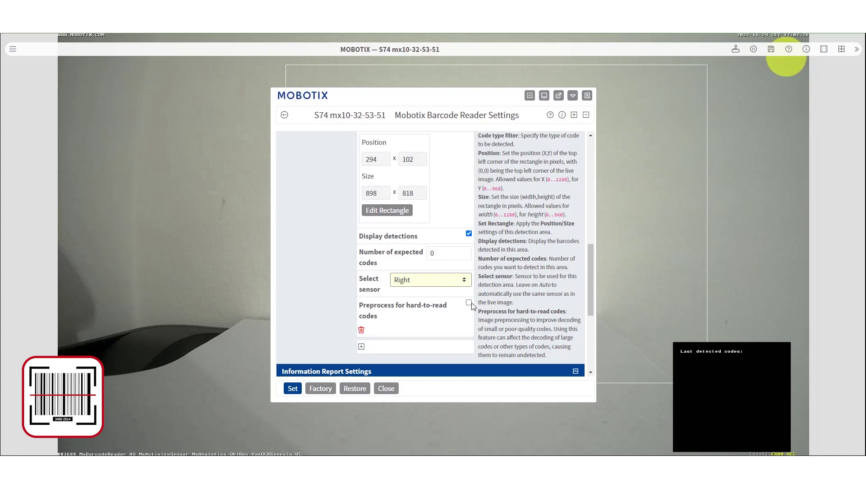
pyautogui.scroll(-2, 412, 336)
pyautogui.scroll(-1, 402, 324)
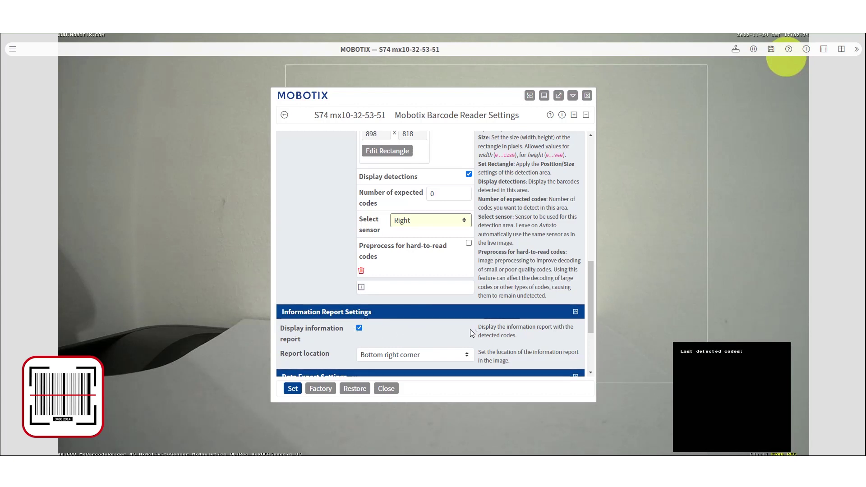
pyautogui.scroll(-2, 456, 327)
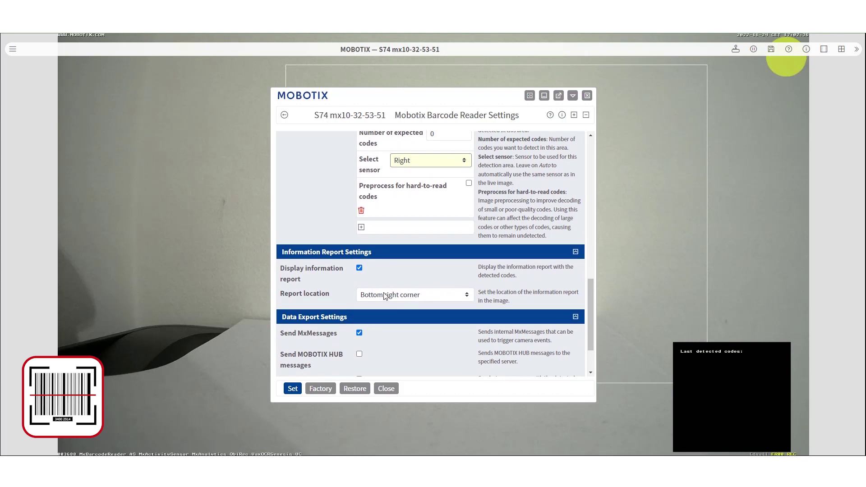
pyautogui.click(420, 298)
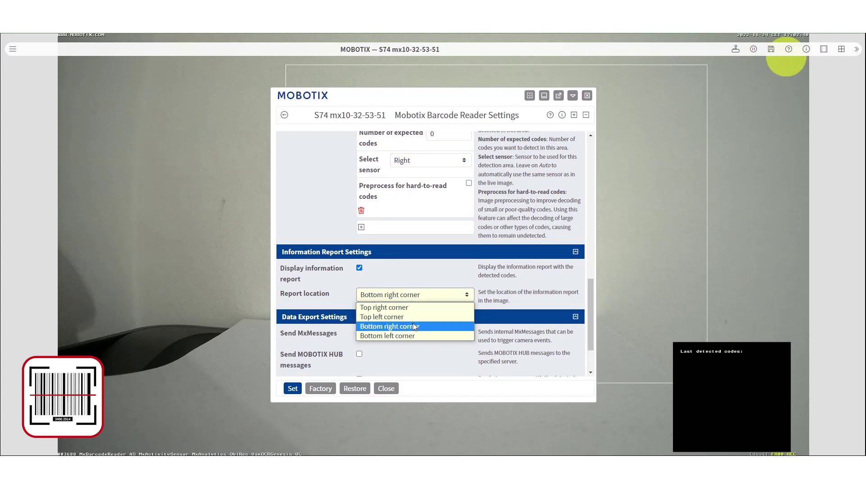
pyautogui.click(483, 311)
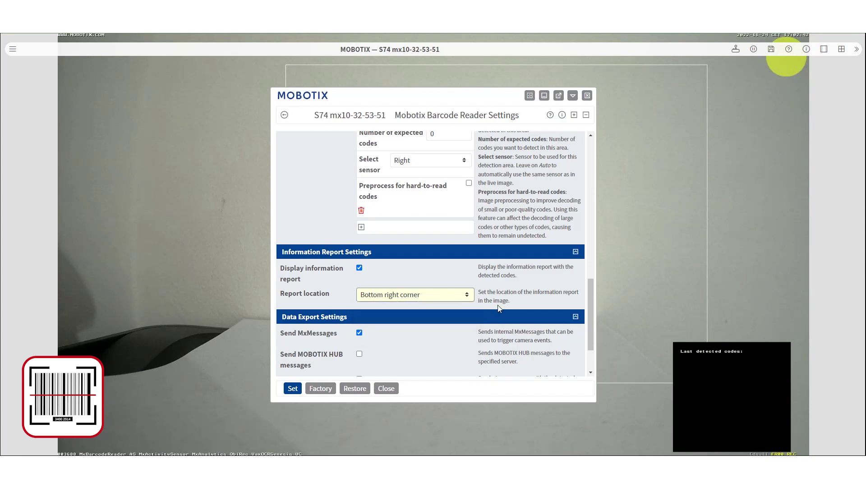
pyautogui.scroll(-1, 436, 324)
pyautogui.scroll(-2, 437, 324)
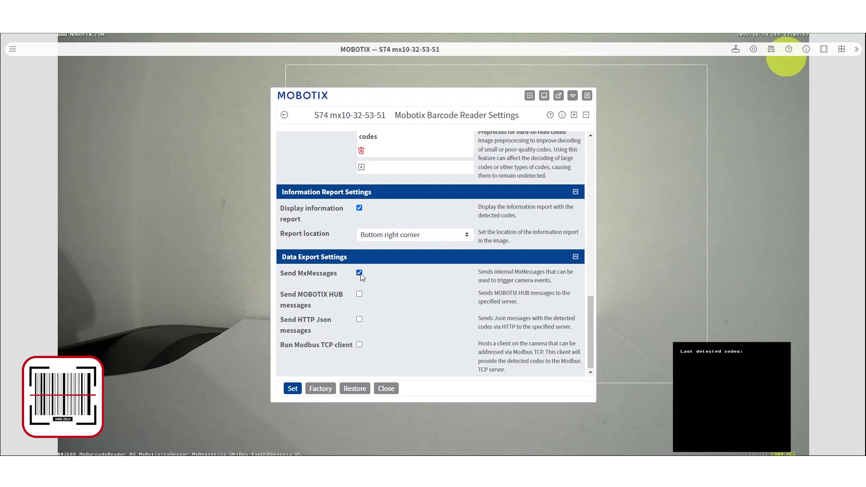
# Step: Apply the Barcode Reader settings and close the dialog to store the configuration permanently
pyautogui.click(293, 389)
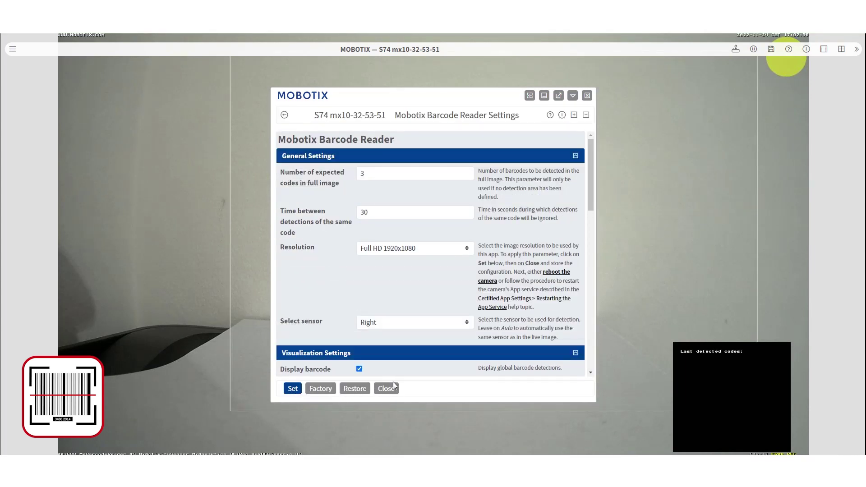
pyautogui.click(396, 392)
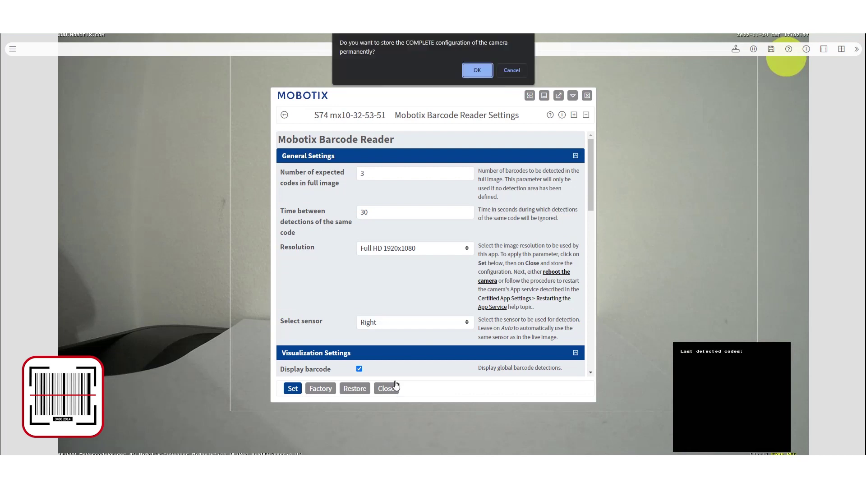